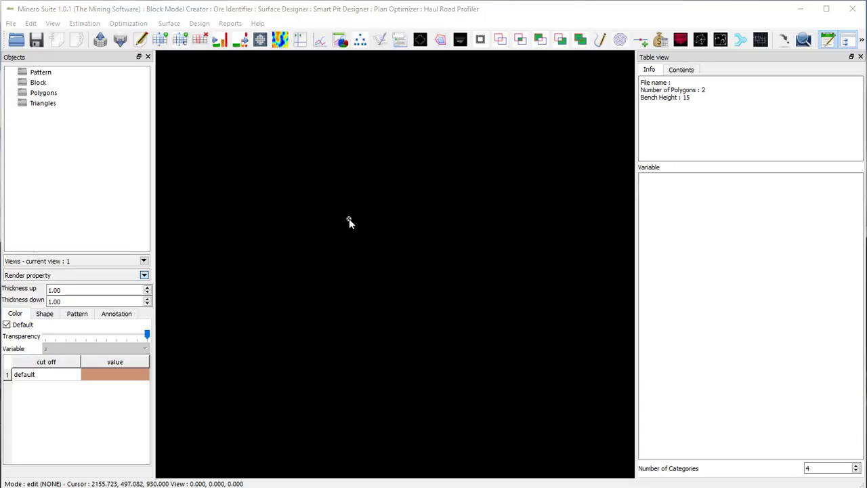
- Open the recent project Ore Identifier.MINERO
click(11, 23)
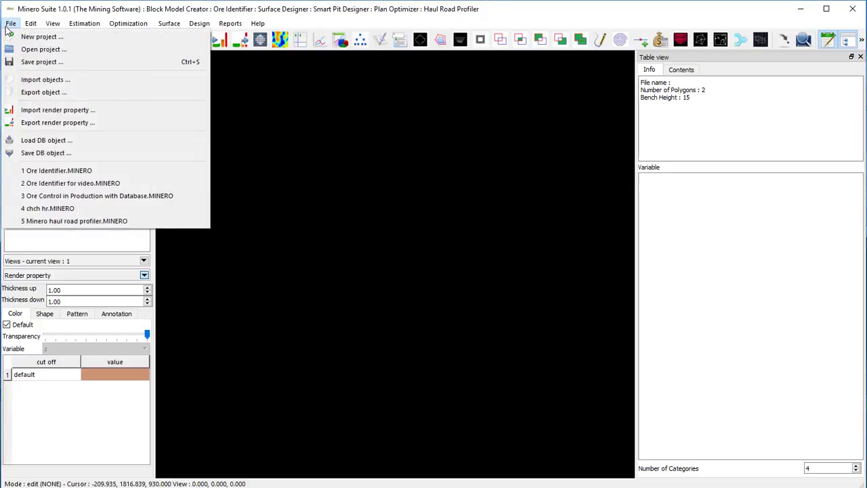
click(79, 172)
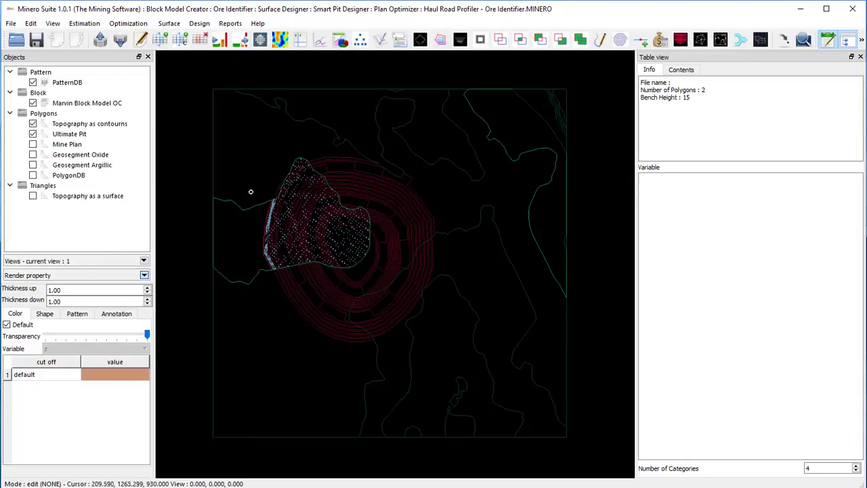
scroll(315, 196, up, 2)
scroll(352, 240, up, 2)
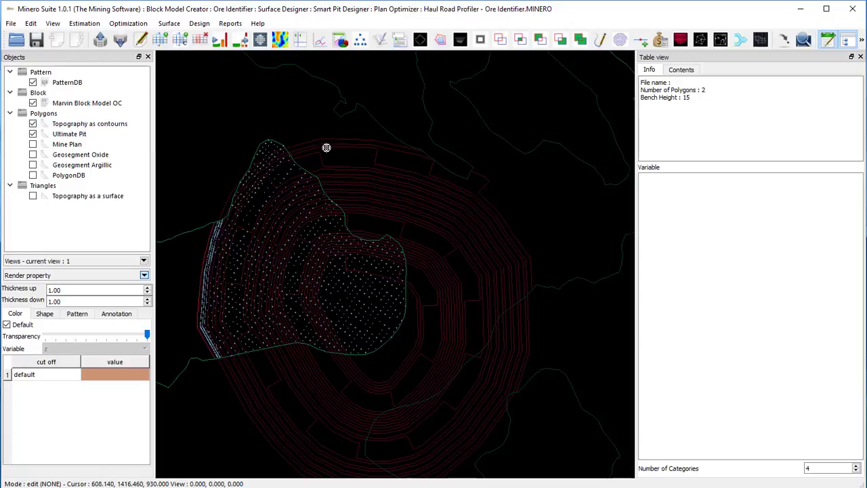
- Hide PatternDB, Topography as contourns and Ultimate Pit, and show the Mine Plan polygon
click(33, 82)
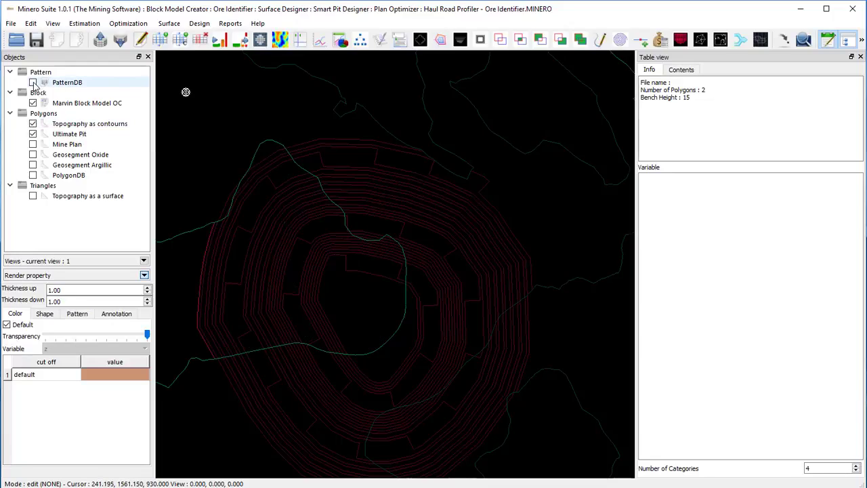
click(33, 123)
click(33, 134)
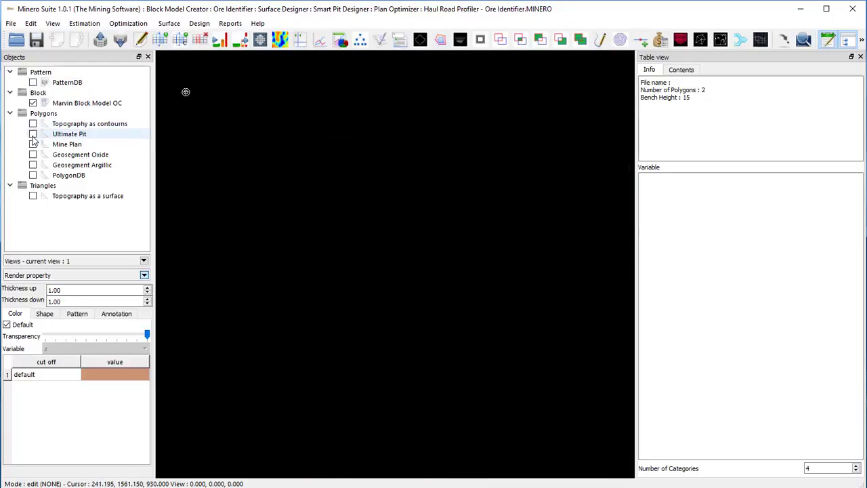
click(33, 144)
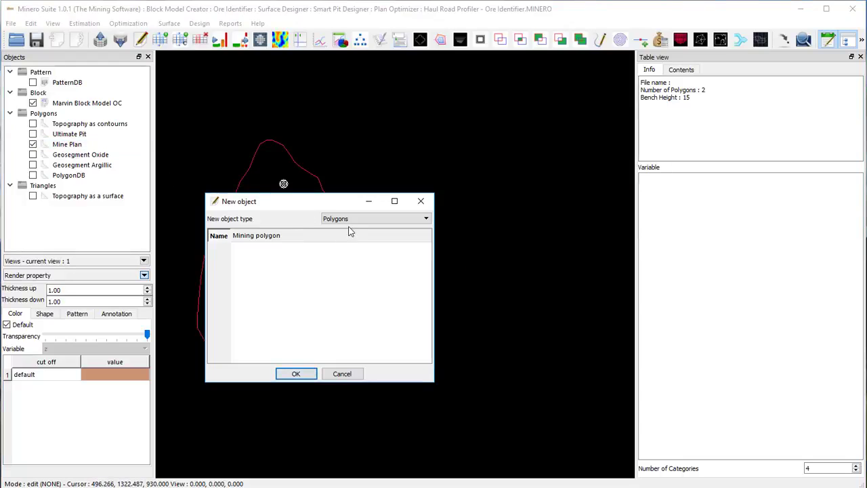
- Create a new object of type Pattern named Drill Hole Pattern
click(352, 219)
click(335, 227)
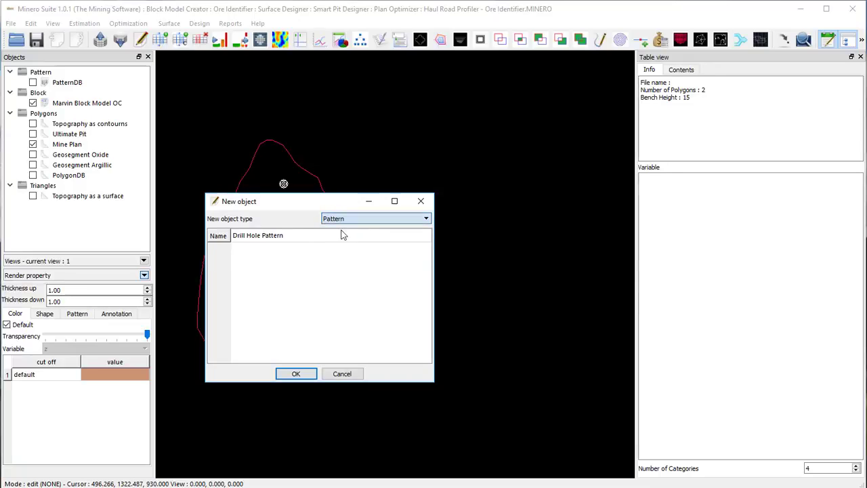
click(302, 374)
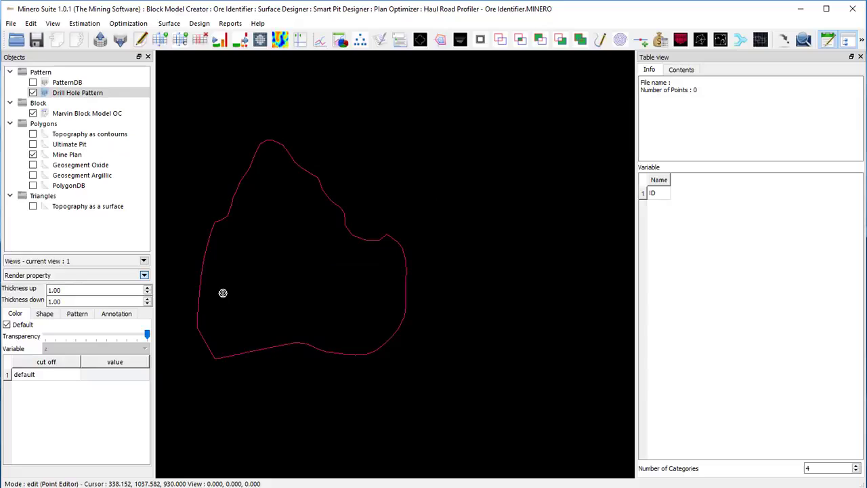
- Area-fill the Mine Plan polygon with drill holes, setting the row direction along its western edge, with Offset 20 and Distance 15
key(l)
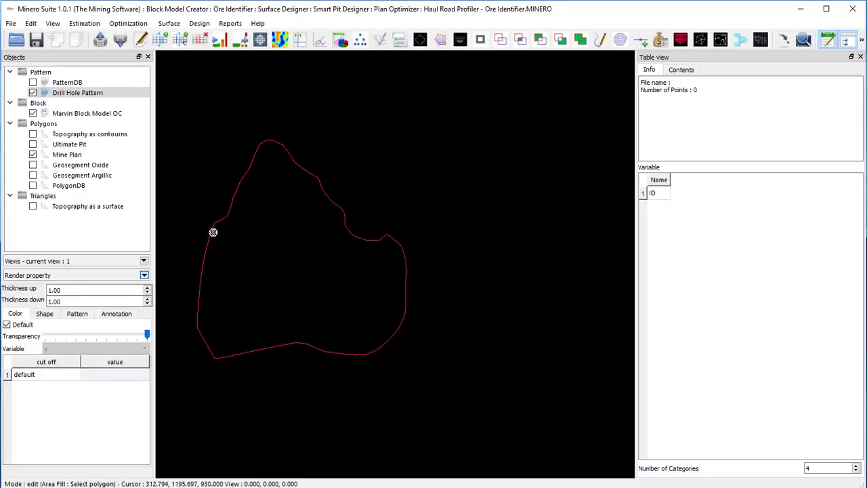
click(224, 222)
click(223, 228)
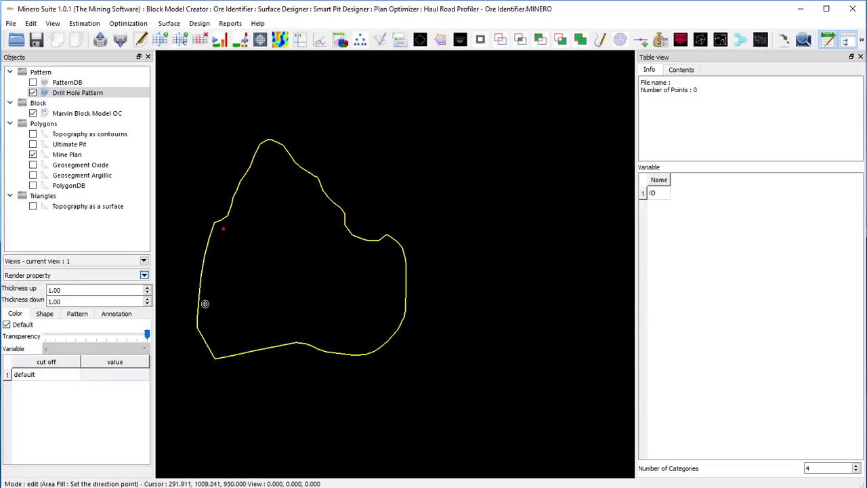
click(211, 320)
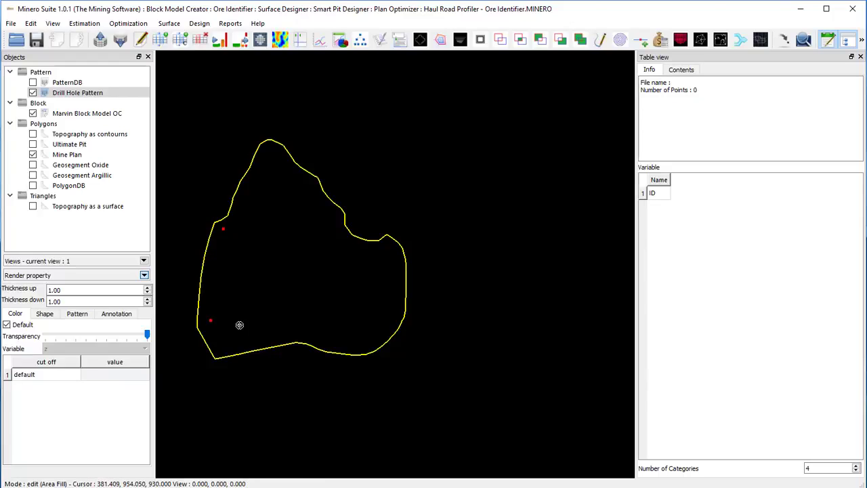
click(239, 325)
click(339, 266)
text(20)
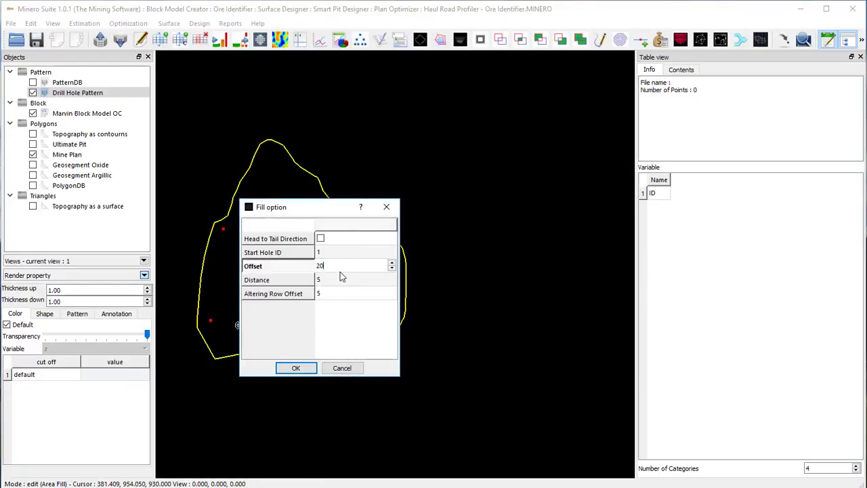
click(340, 280)
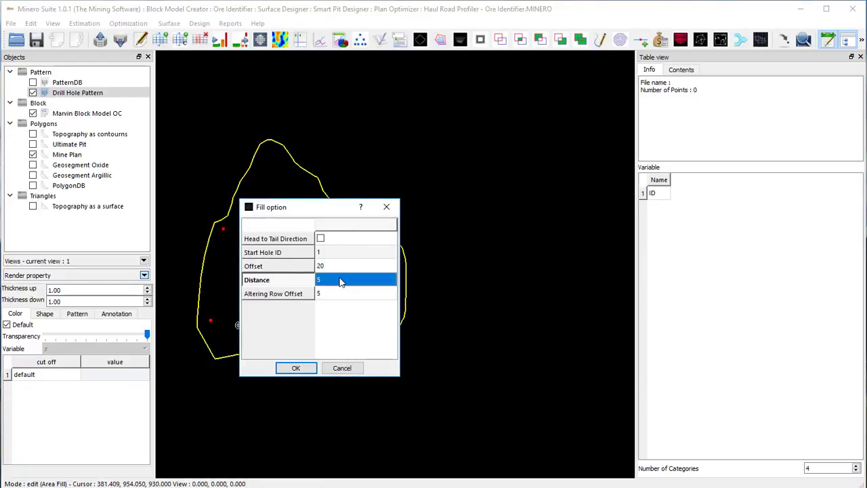
text(1)
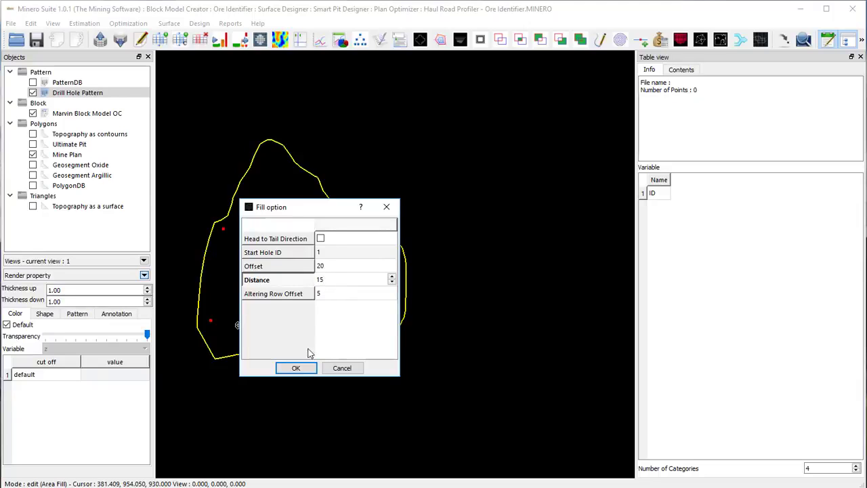
click(296, 366)
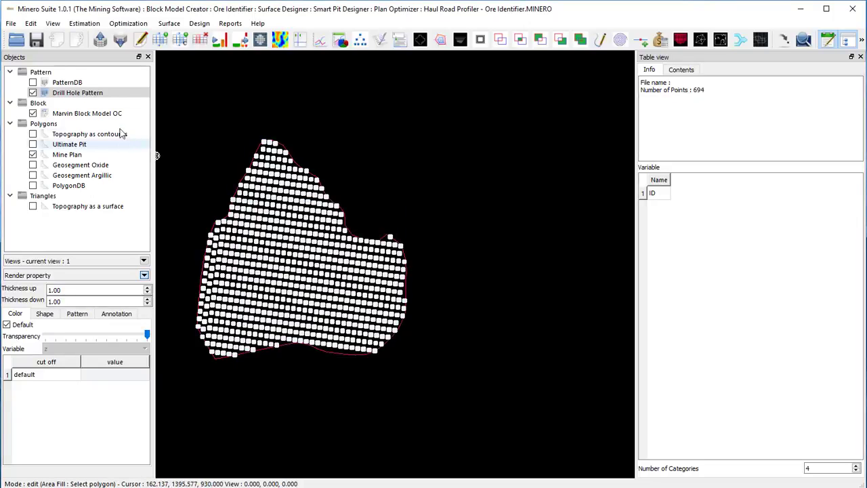
click(39, 96)
key(Escape)
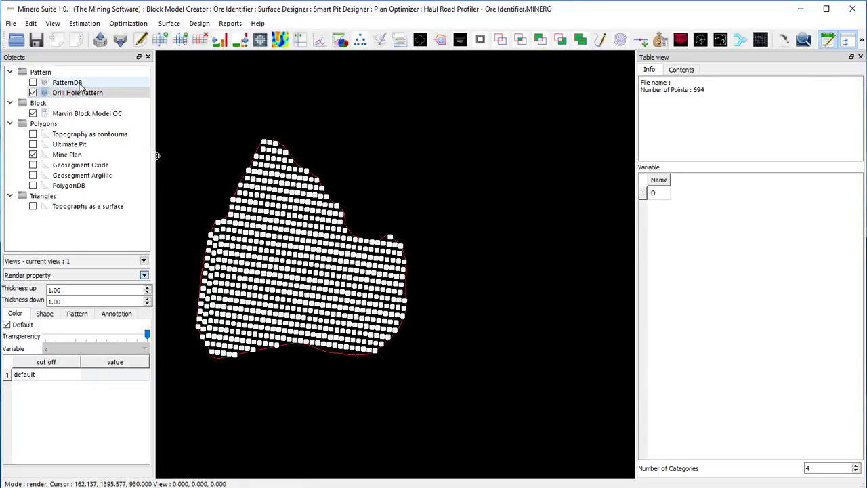
- Hide Drill Hole Pattern and show PatternDB as the selected pattern
click(43, 84)
click(32, 92)
click(33, 81)
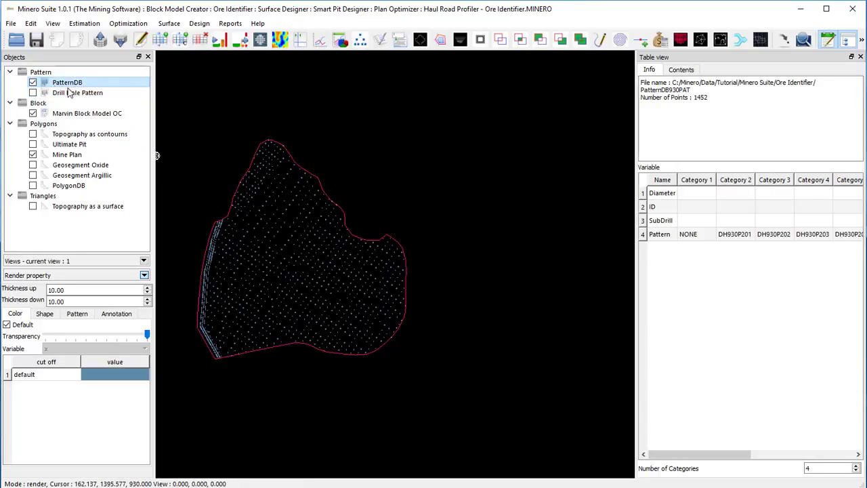
middle_drag(289, 274, 305, 272)
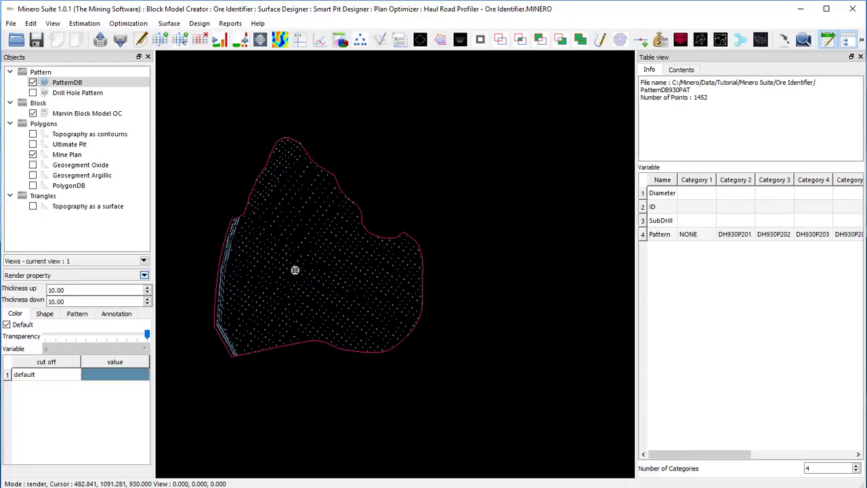
- Project the PatternDB holes up onto the Topography as a surface triangles and check their z values in the table
click(681, 70)
click(744, 107)
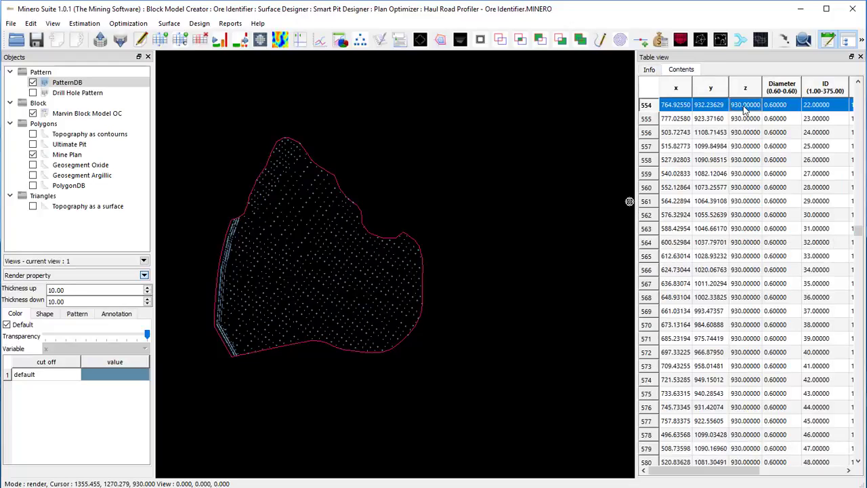
click(744, 132)
click(744, 173)
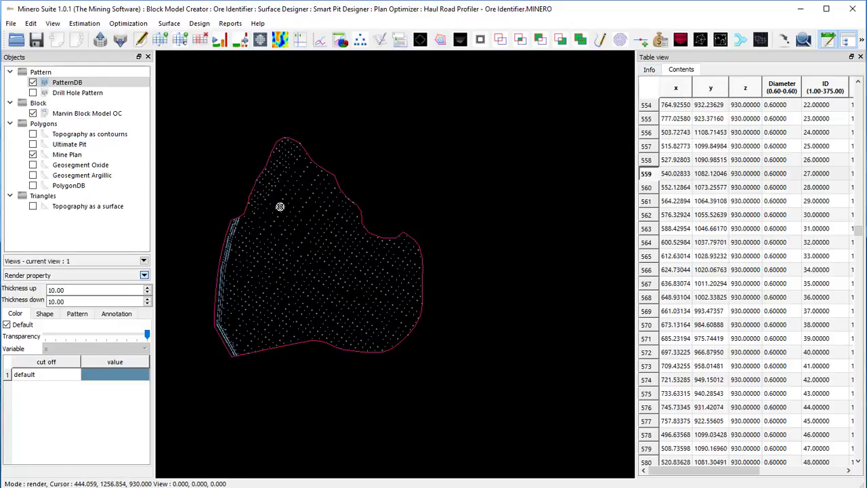
click(169, 24)
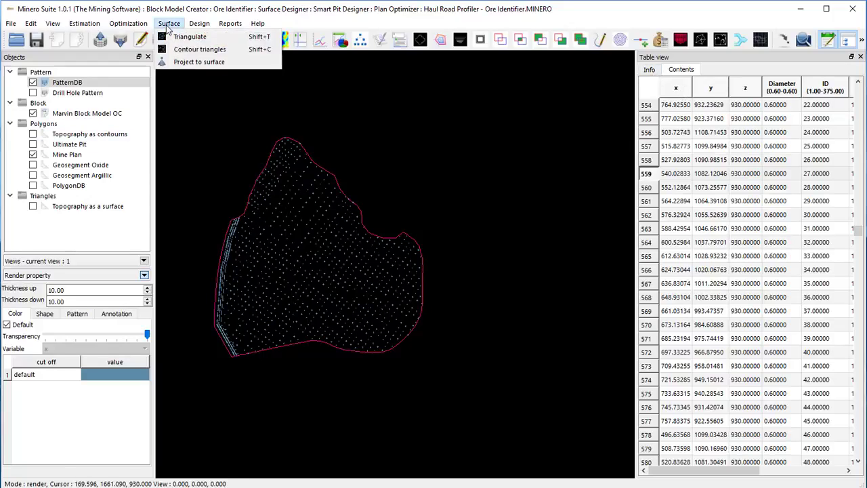
click(178, 60)
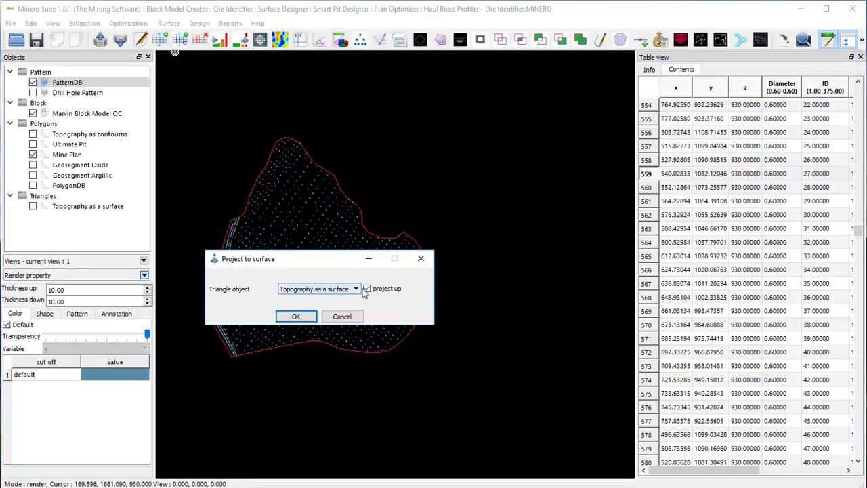
click(296, 316)
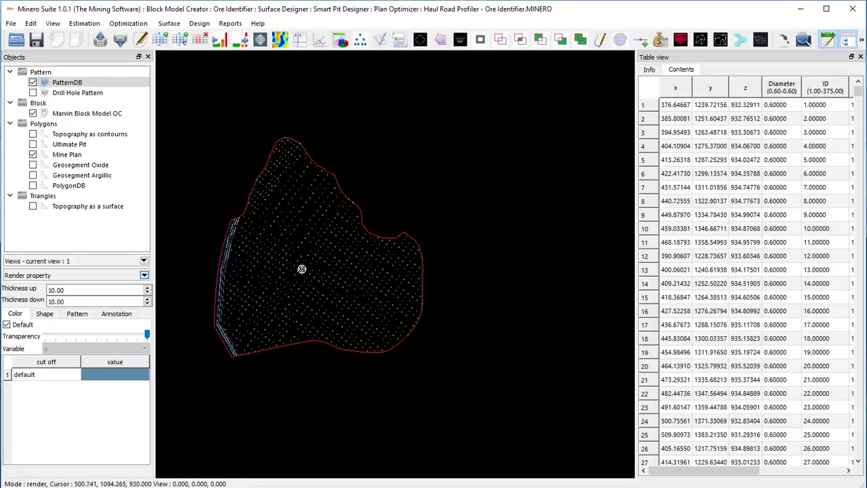
click(741, 146)
click(740, 161)
click(747, 105)
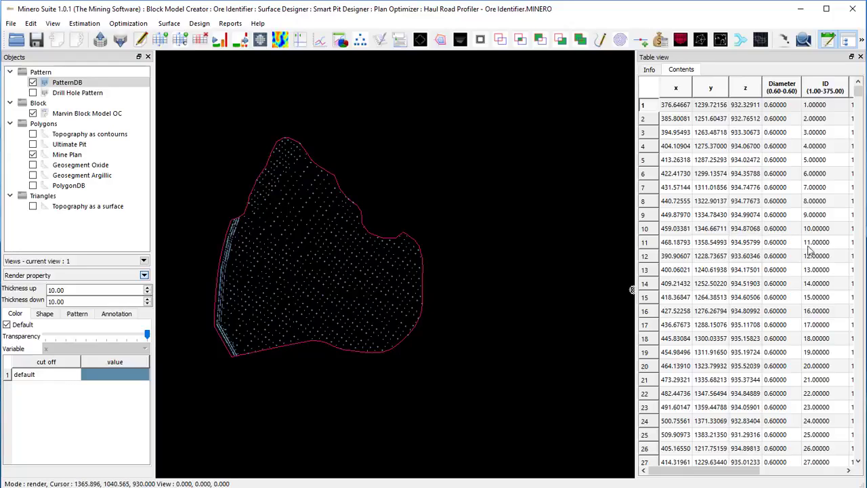
- Import the gold fire assay results file into PatternDB's variables and review the Au values in the widened table
click(653, 70)
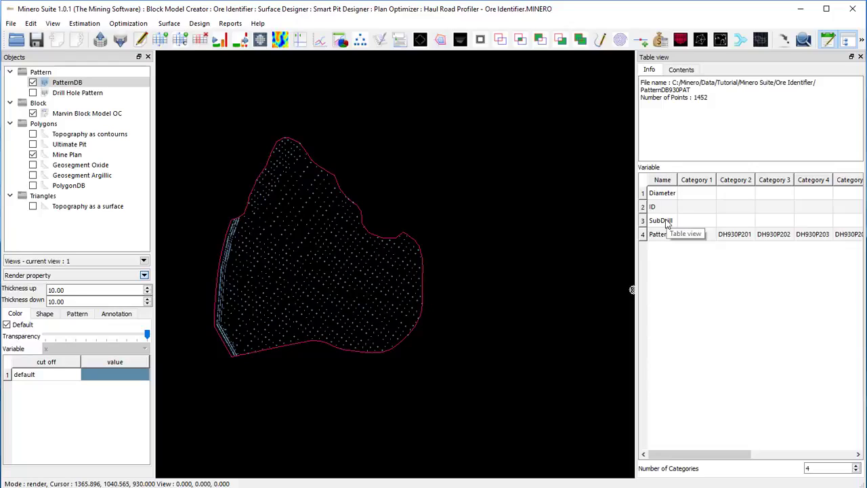
right_click(670, 279)
click(711, 324)
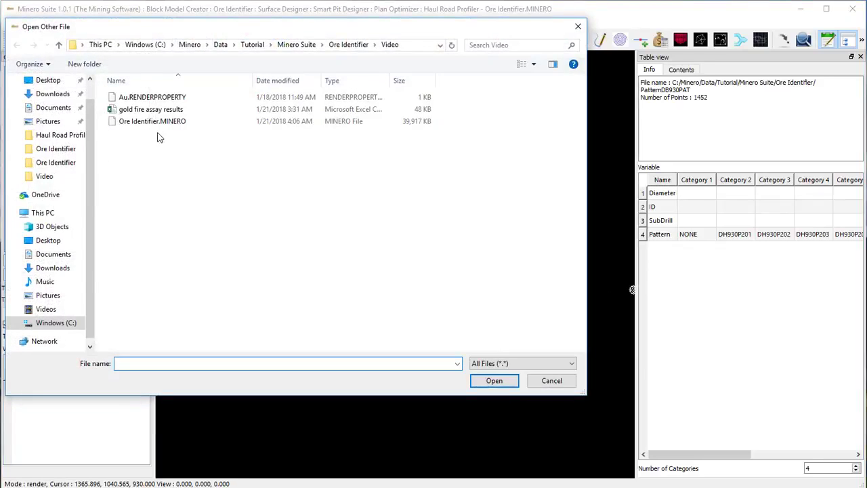
click(135, 111)
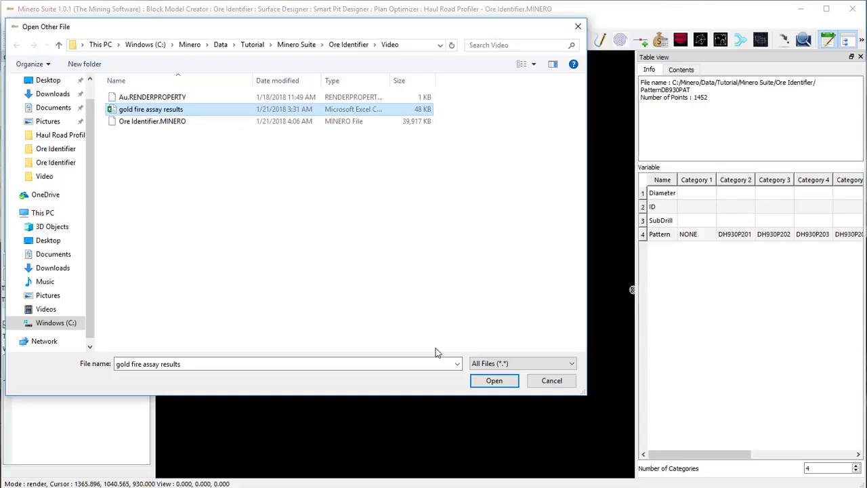
click(484, 383)
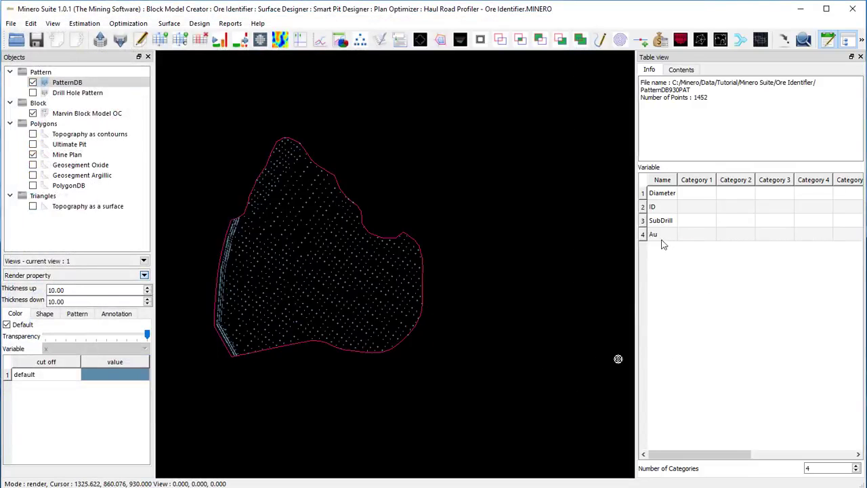
click(682, 71)
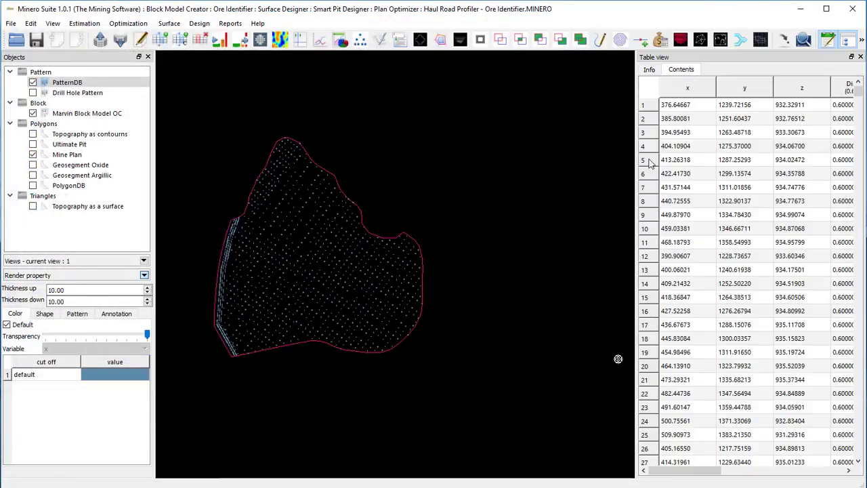
drag(636, 164, 545, 175)
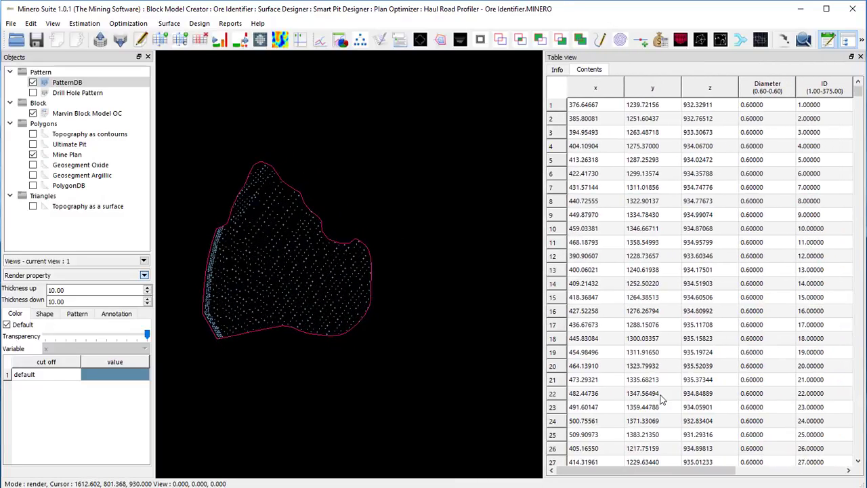
drag(723, 470, 832, 470)
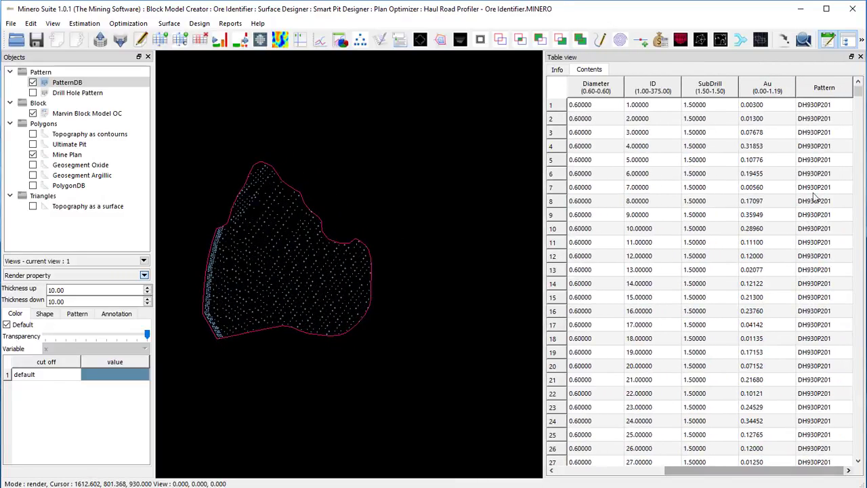
click(772, 146)
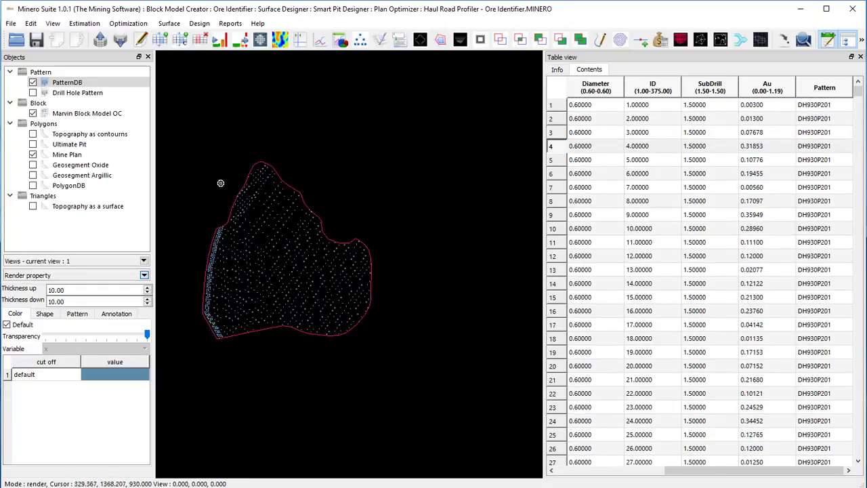
- Import the render property file Au.RENDERPROPERTY for PatternDB
right_click(130, 82)
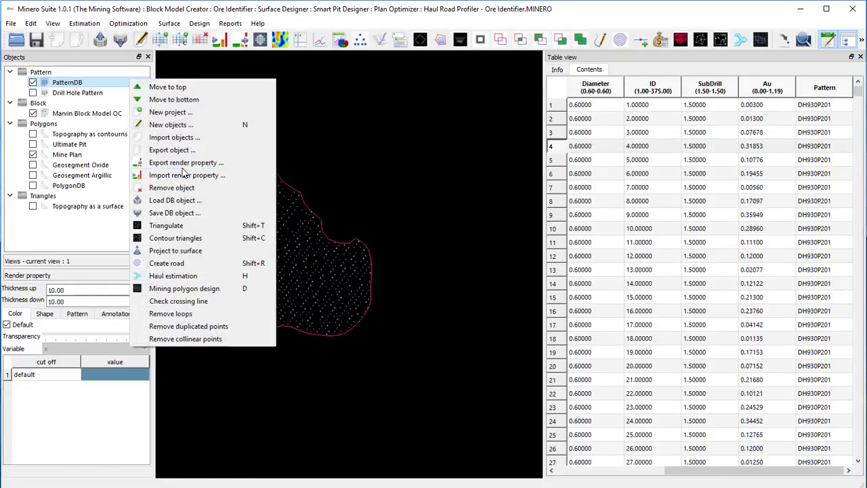
click(184, 175)
click(152, 97)
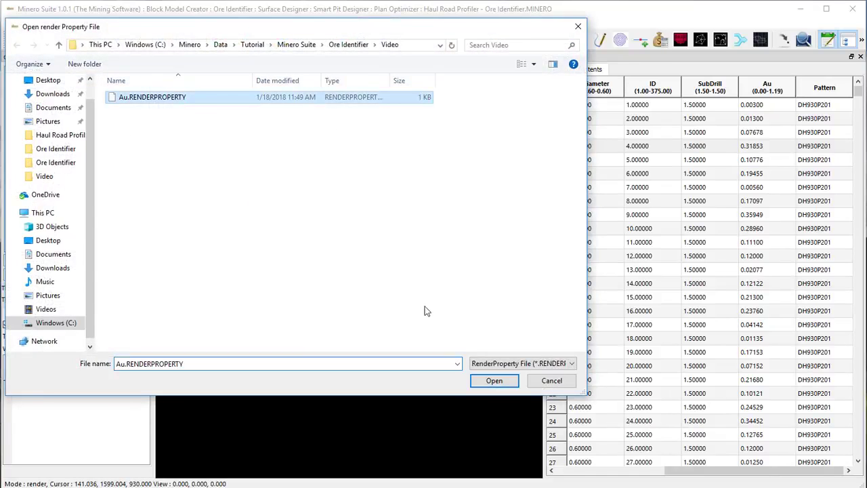
click(494, 381)
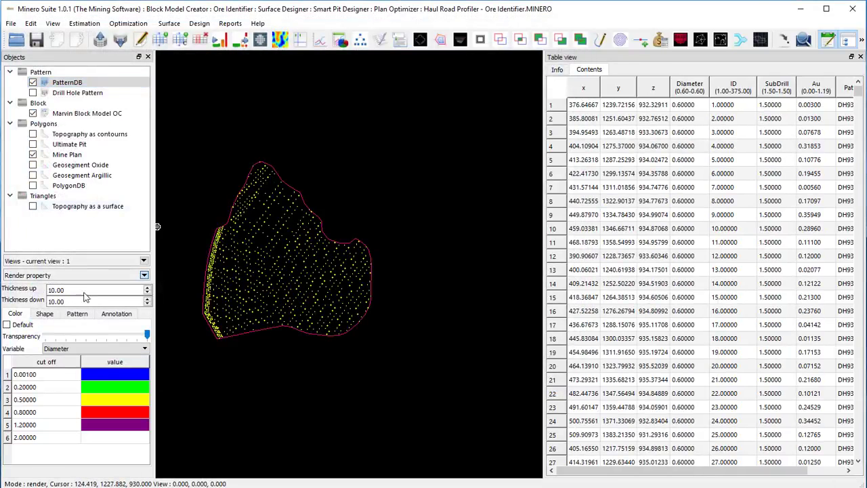
- Colour the PatternDB holes by the Au variable and inspect the grade distribution within the mine plan
click(85, 353)
click(40, 401)
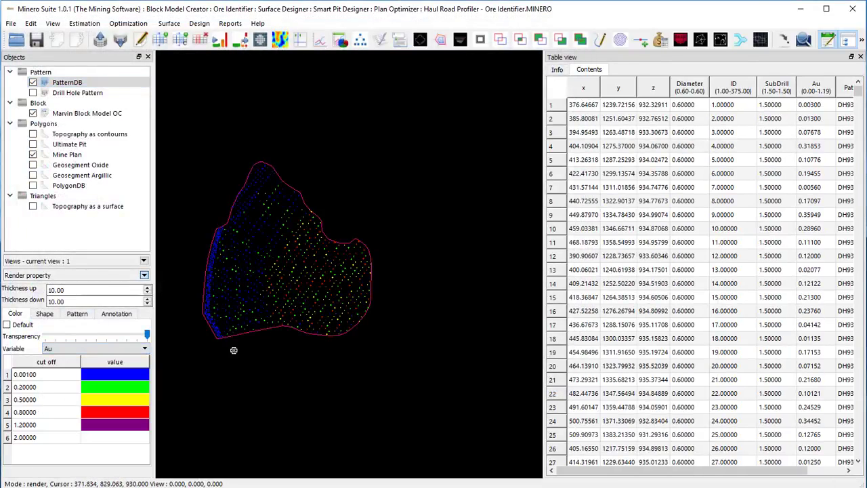
scroll(305, 296, up, 2)
drag(261, 267, 324, 298)
scroll(363, 291, up, 2)
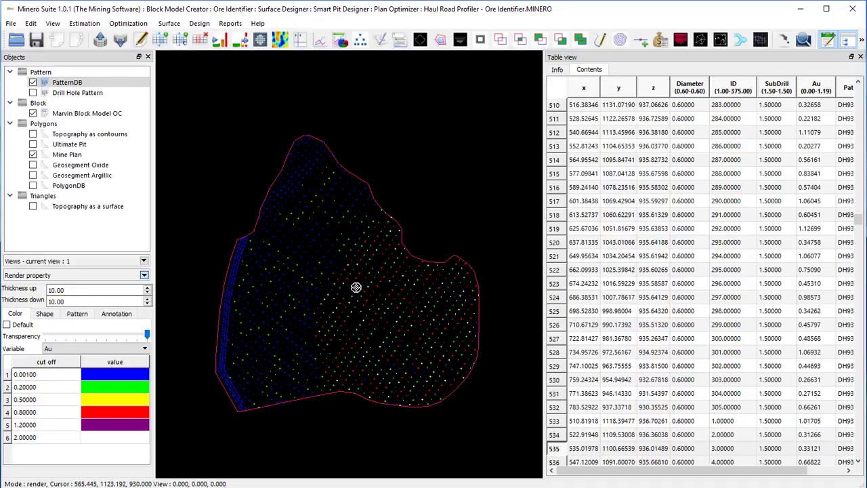
- Examine the Marvin Block Model OC's information, variable list and Au values in the table
click(111, 113)
click(558, 71)
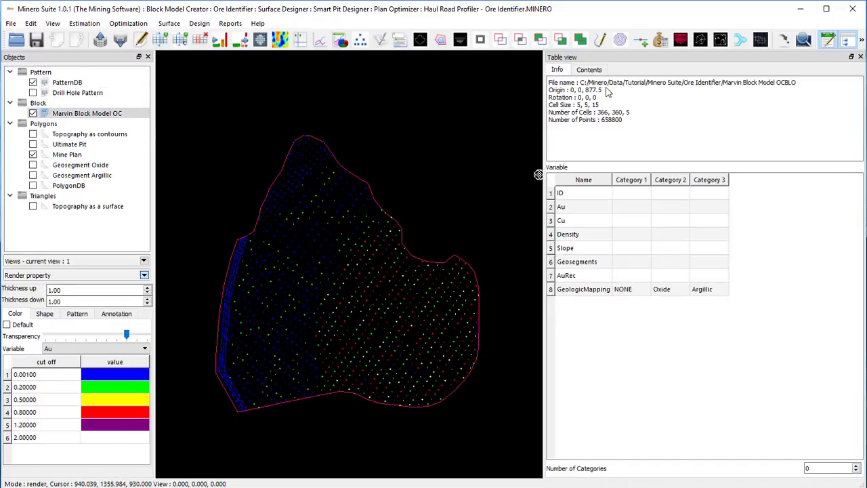
click(572, 193)
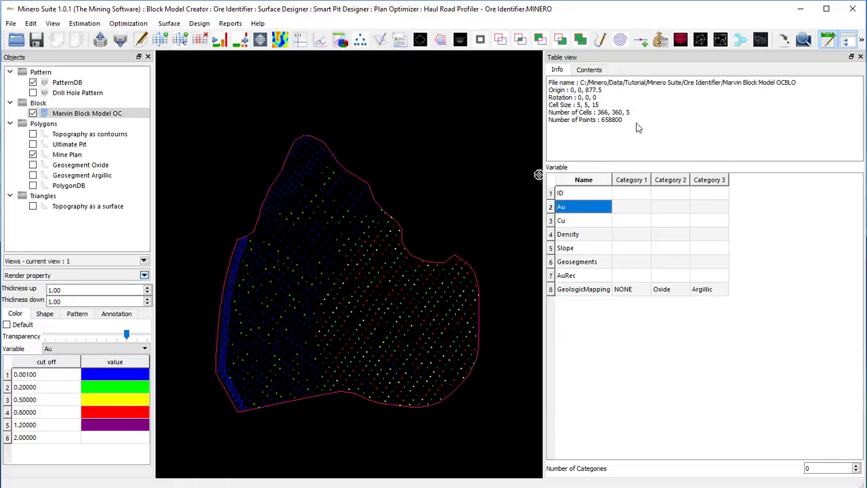
click(589, 70)
click(779, 160)
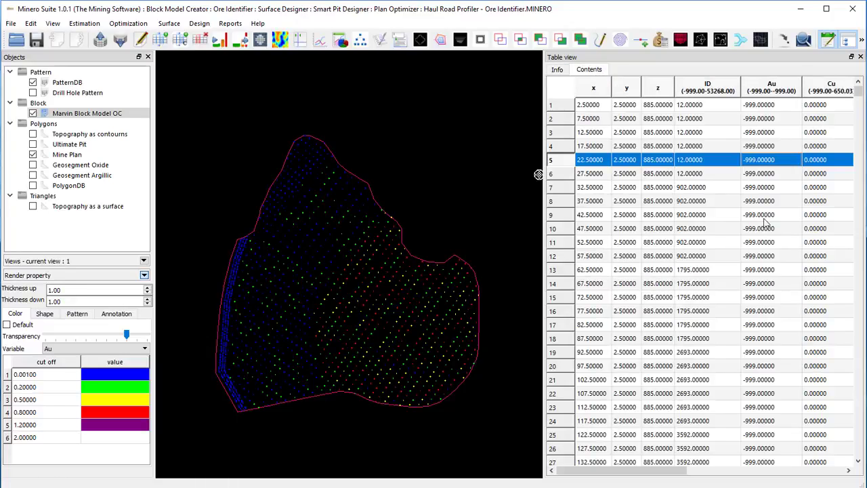
click(765, 109)
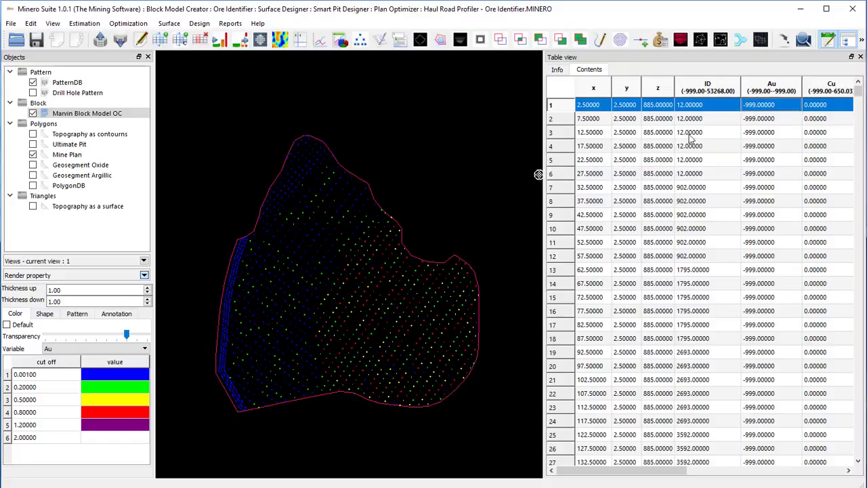
scroll(354, 230, up, 1)
scroll(354, 230, down, 1)
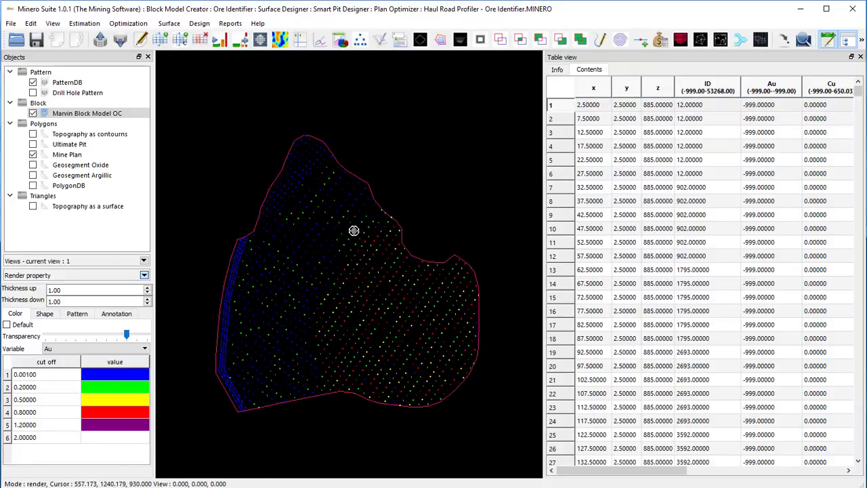
- Start a Krige estimation with PatternDB as the input object and Au as the input variable
key(ctrl+k)
click(149, 288)
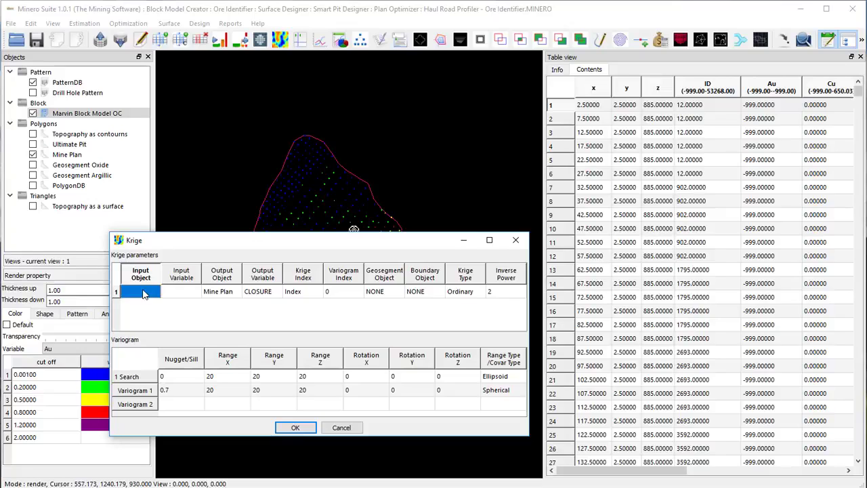
click(149, 290)
click(155, 291)
click(180, 295)
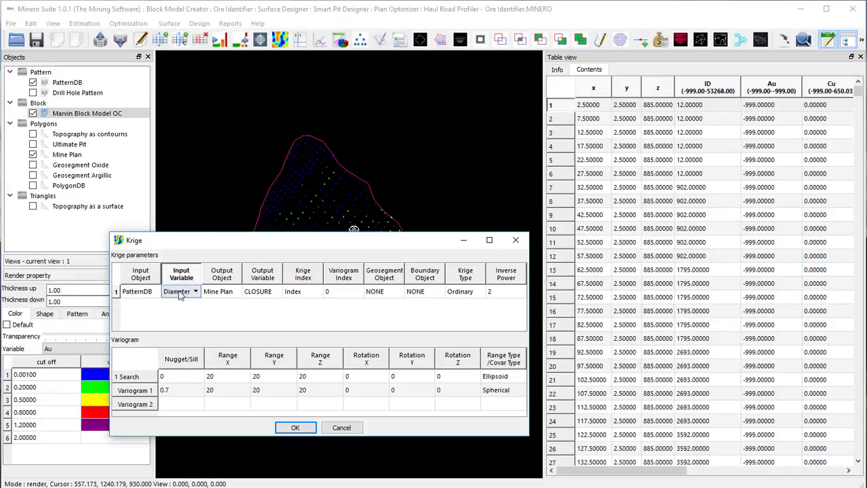
click(195, 292)
click(179, 326)
- Set the Krige output to the Au variable of Marvin Block Model OC and run the estimation
click(224, 291)
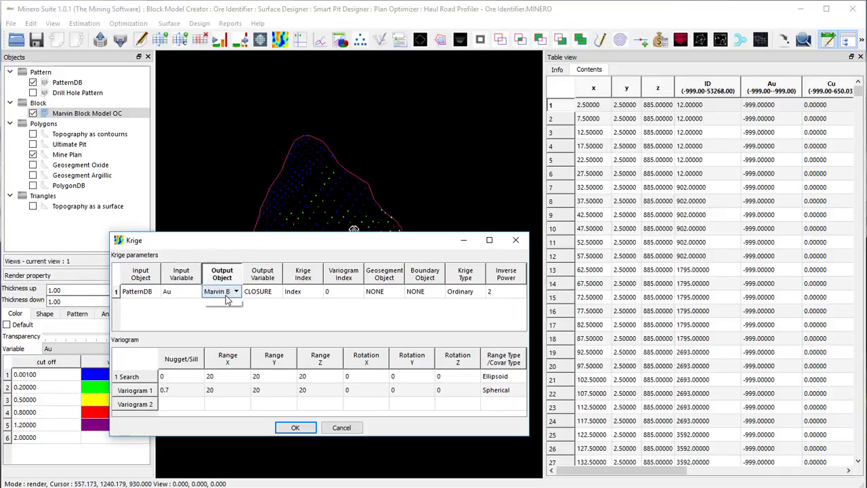
click(238, 292)
click(220, 304)
click(263, 293)
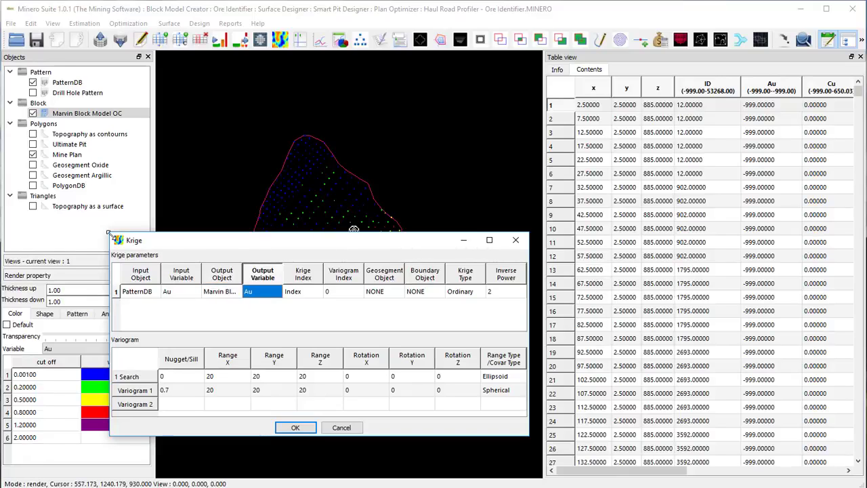
drag(110, 235, 0, 211)
drag(141, 222, 365, 258)
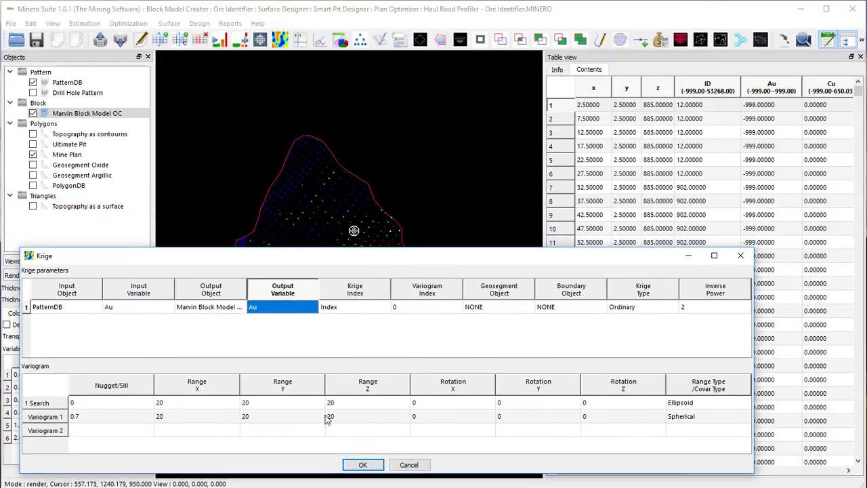
click(361, 465)
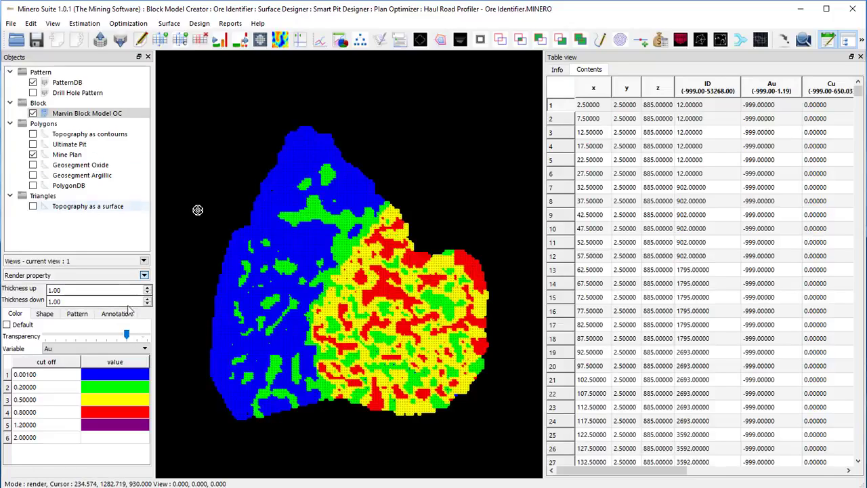
- Make the block model more transparent and show the Geosegment Oxide and Geosegment Argillic polygons
drag(128, 335, 96, 337)
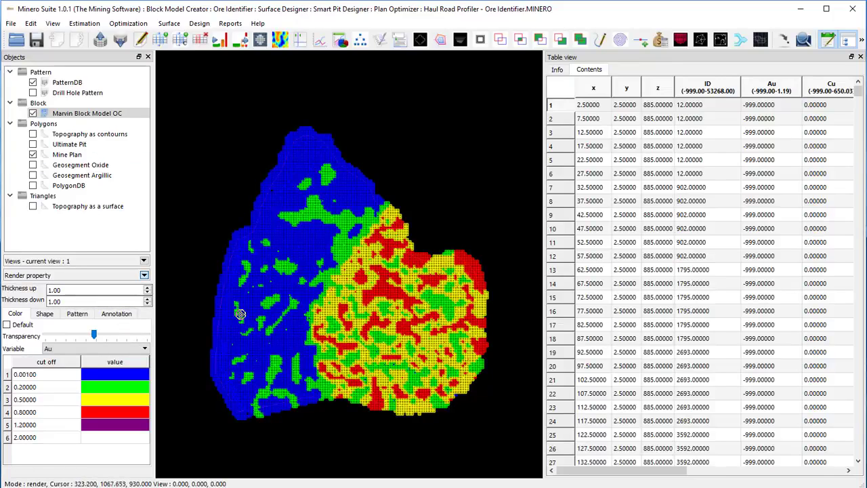
click(32, 165)
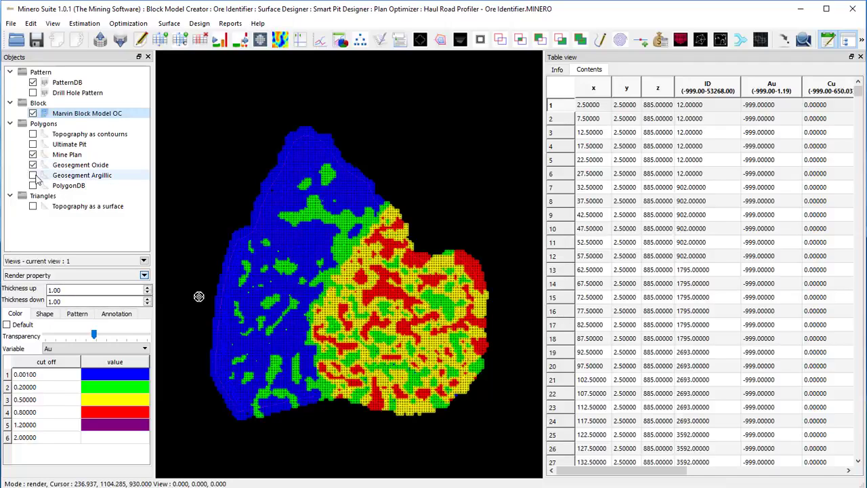
click(32, 175)
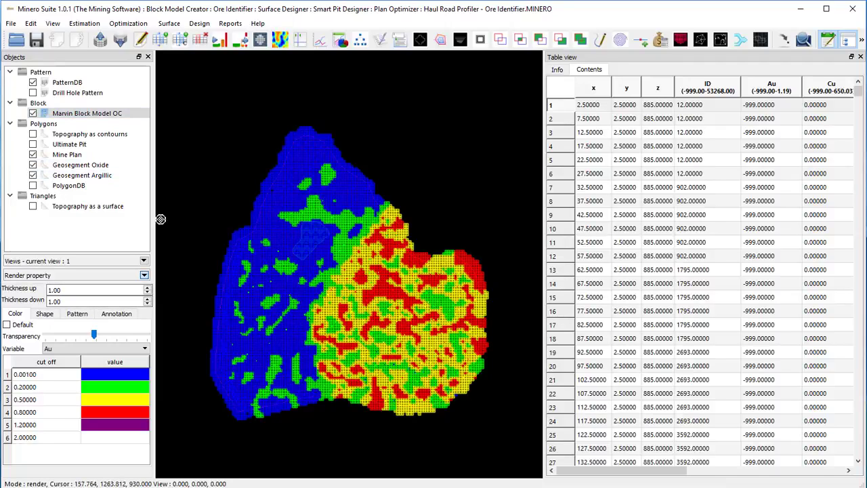
- Hide the block model and examine the Argillic geosegment area within the Oxide geosegment
click(32, 113)
scroll(287, 242, up, 3)
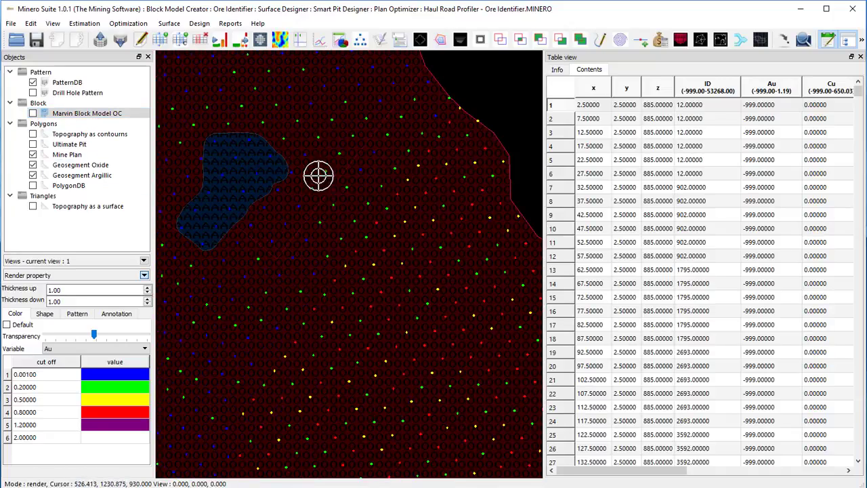
middle_drag(240, 177, 282, 240)
scroll(283, 240, up, 1)
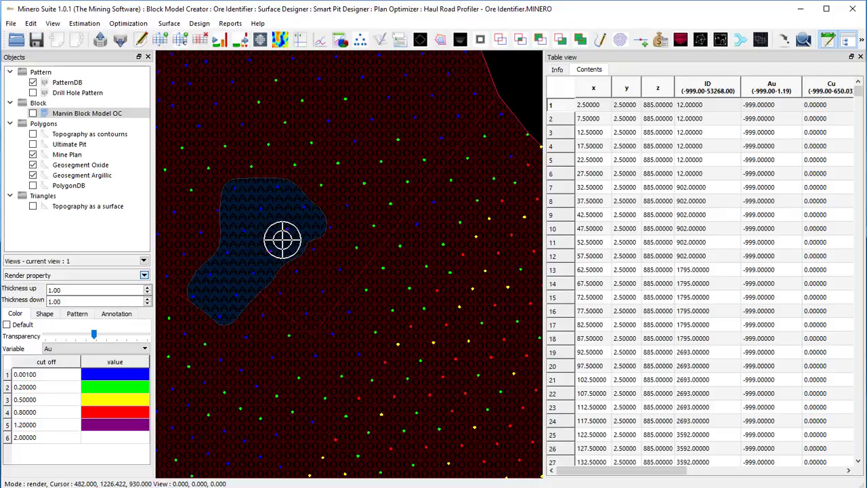
scroll(282, 239, down, 1)
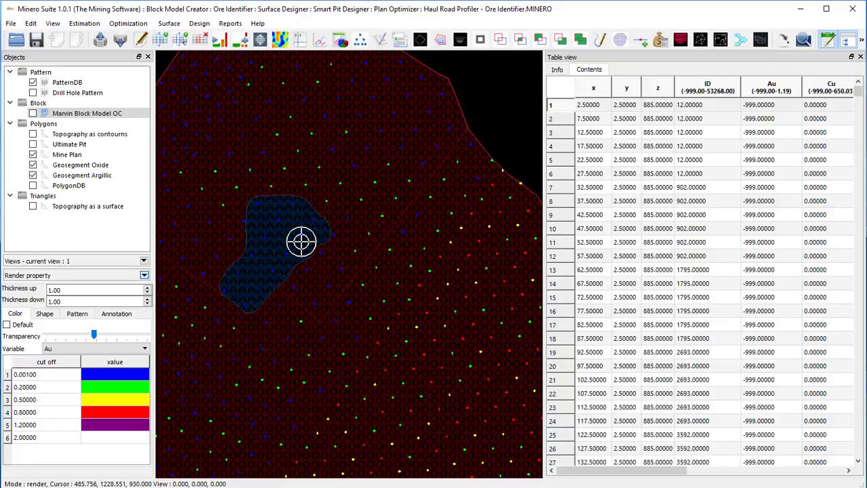
- Compute the Class route with AGW, OGW, OLM and OHM from Geosegments and Au, and check it in the block model's variables
click(84, 23)
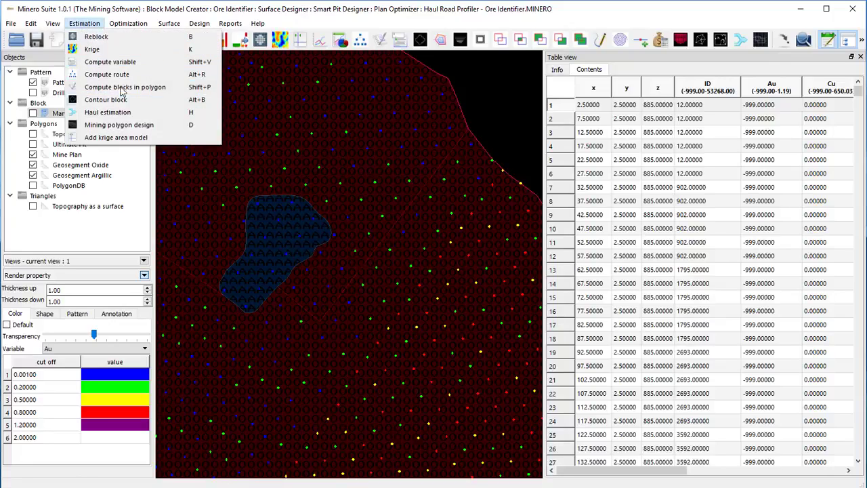
click(121, 75)
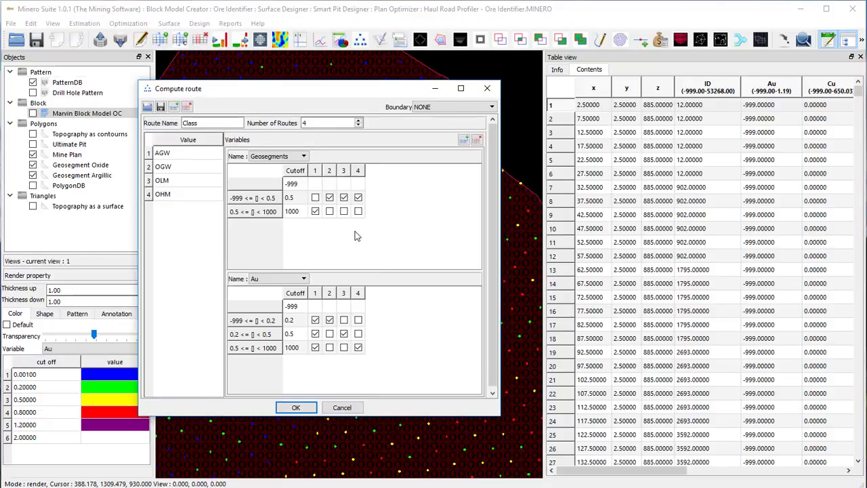
double_click(214, 125)
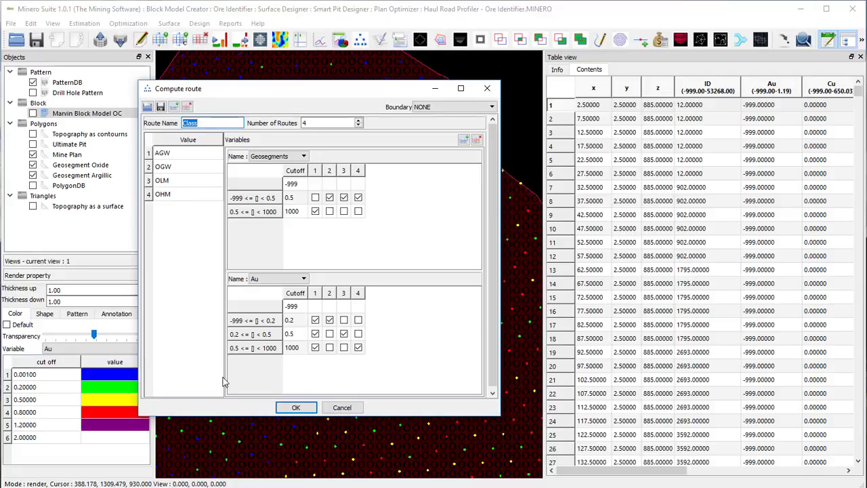
click(295, 407)
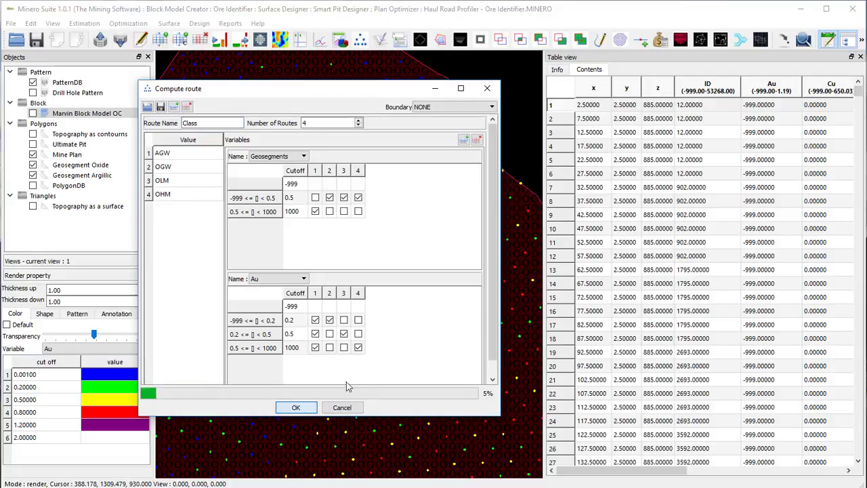
click(560, 70)
click(579, 303)
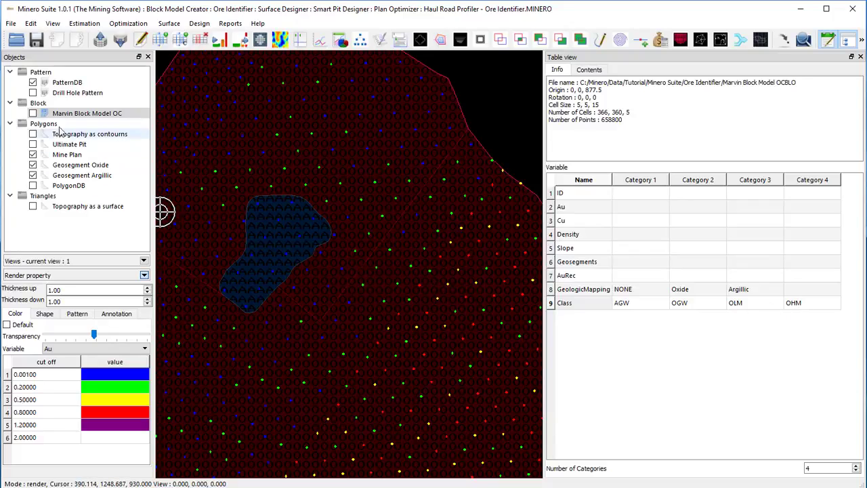
- Show the block model again, annotate its blocks with the Class variable and inspect the labels up close
click(33, 113)
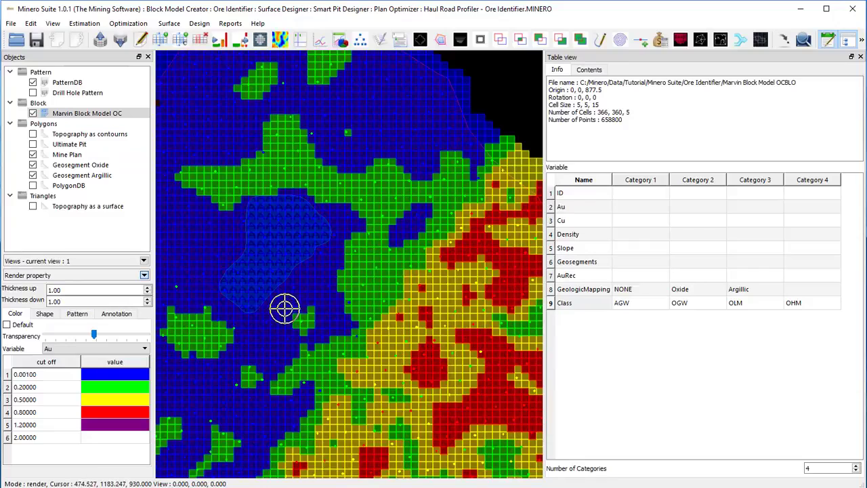
click(116, 313)
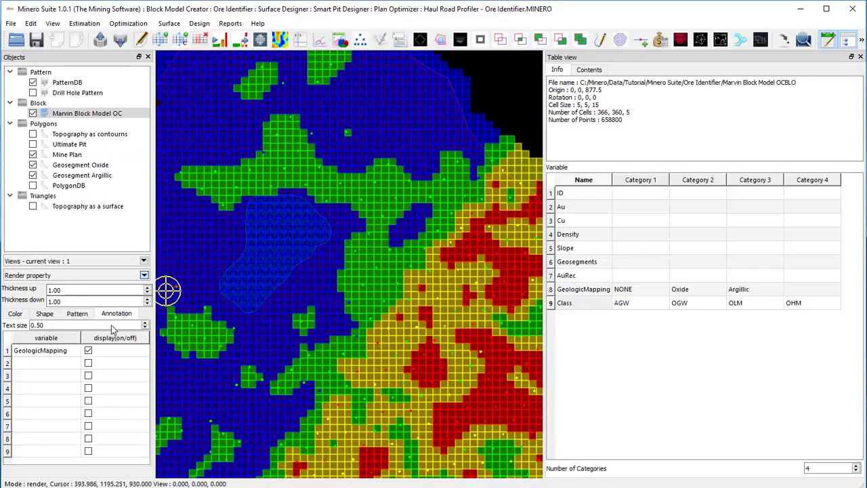
click(54, 350)
click(54, 350)
scroll(48, 434, down, 1)
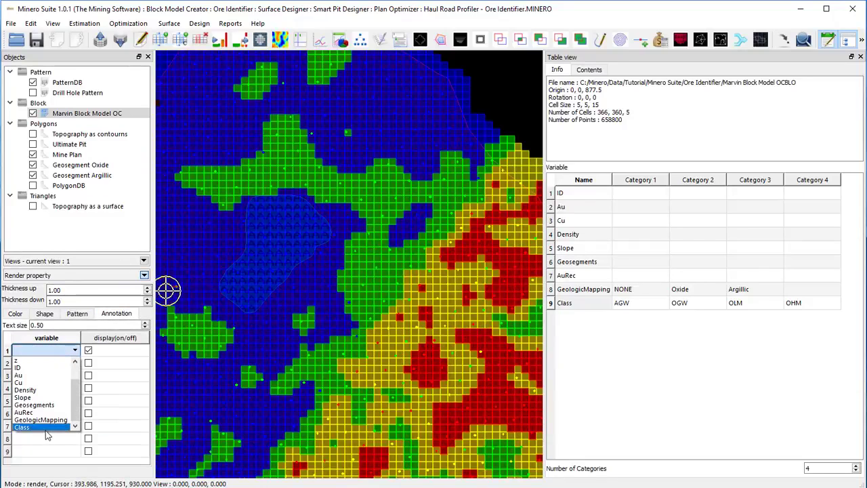
click(45, 430)
scroll(342, 280, up, 8)
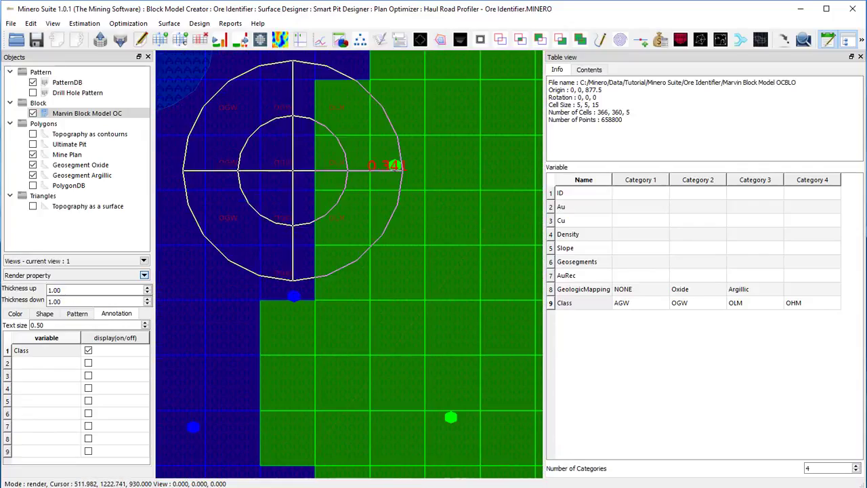
scroll(381, 184, down, 3)
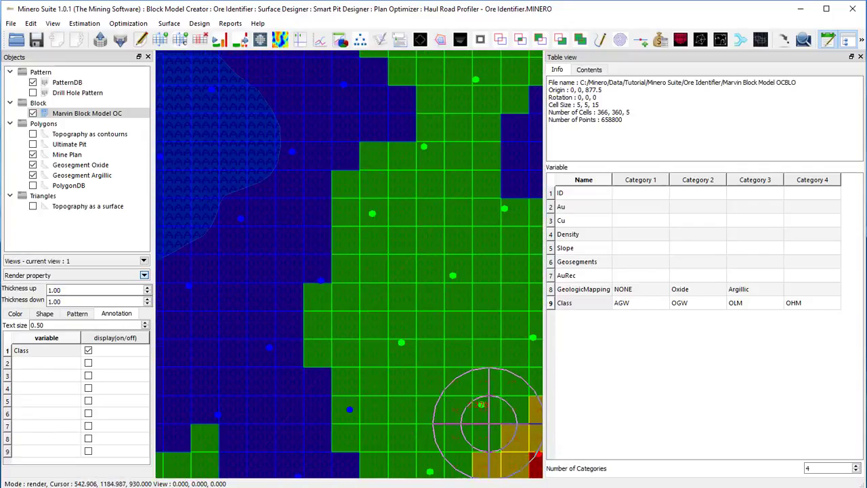
scroll(398, 357, down, 4)
scroll(396, 361, down, 2)
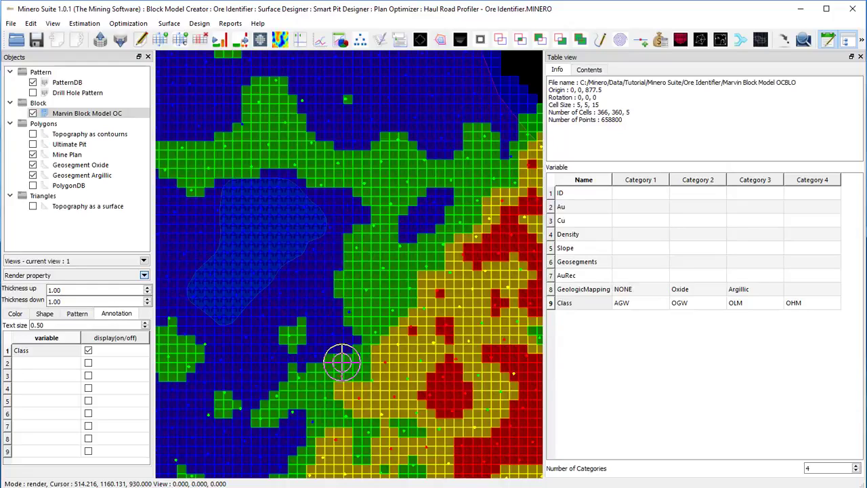
- Create a new Polygons object named Mining polygon
key(ctrl+n)
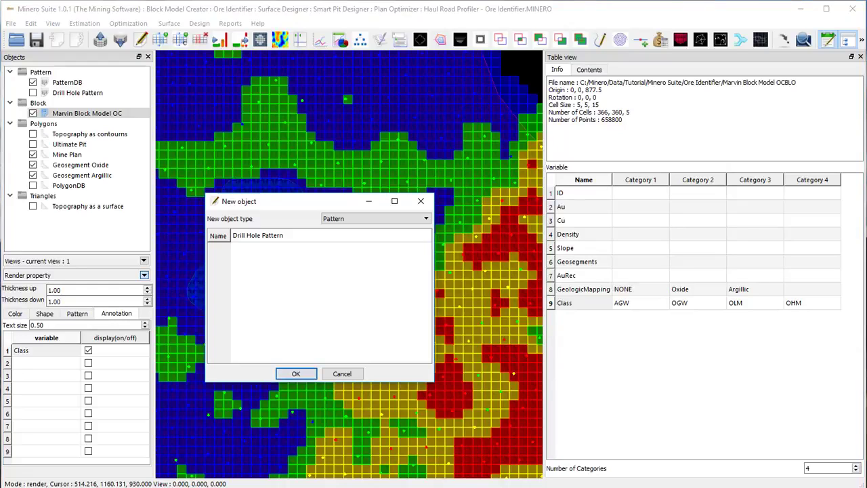
click(380, 220)
click(365, 242)
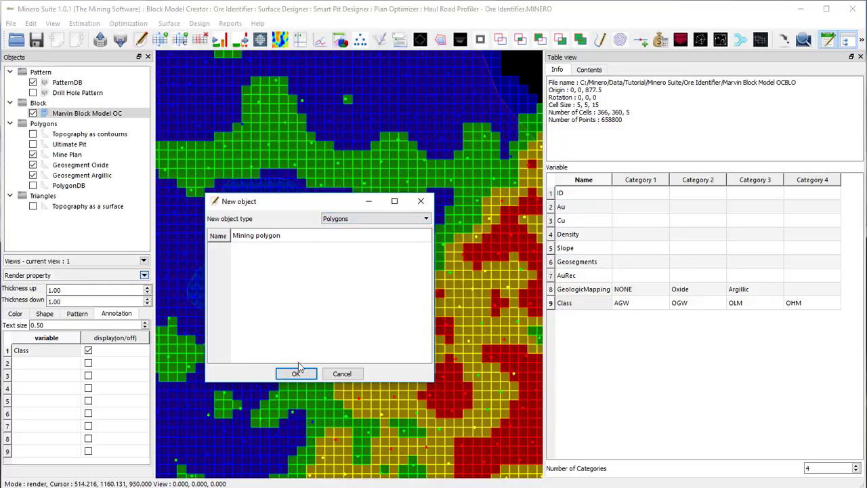
click(295, 372)
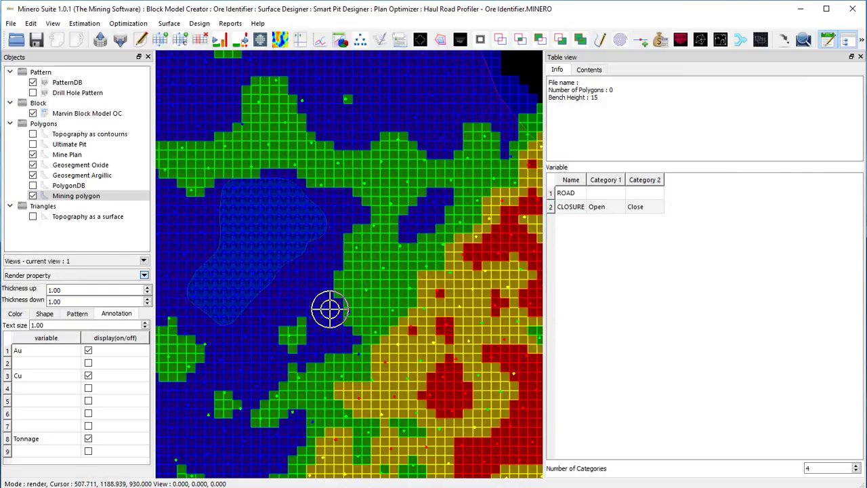
- Draw a closed six-point mining polygon, about 1990 in area, around the green blocks beside the Argillic geosegment and bring up its grade tonnage
key(e)
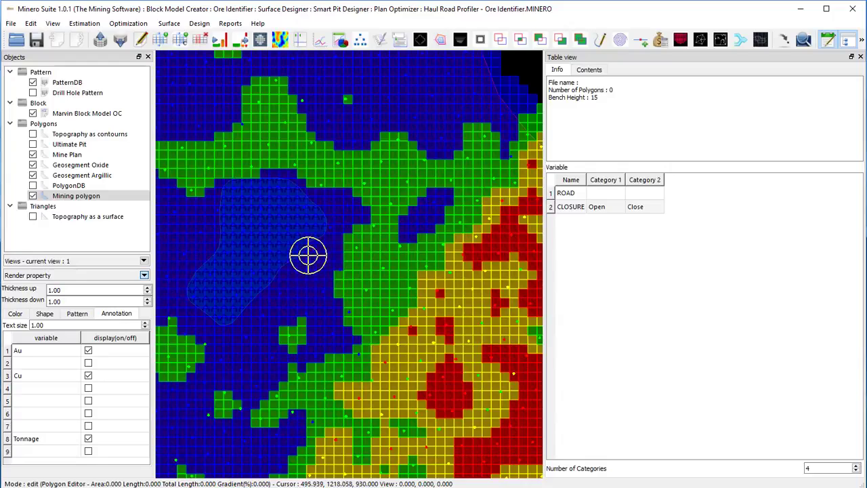
click(383, 327)
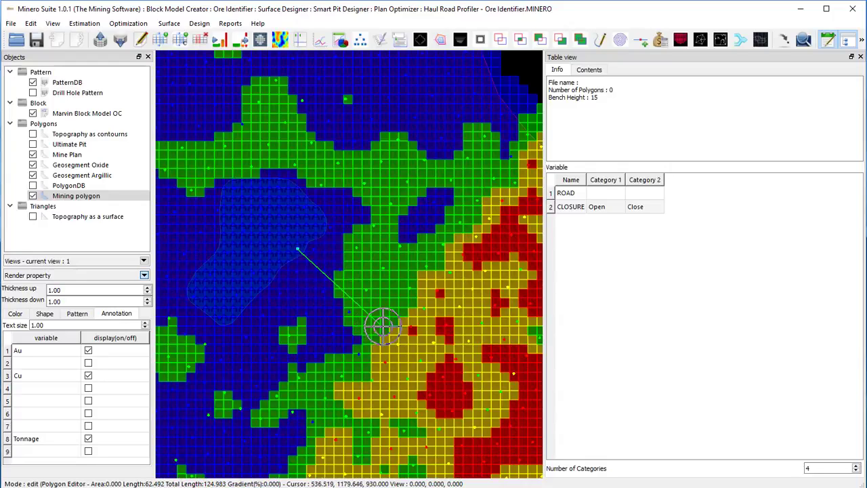
click(444, 268)
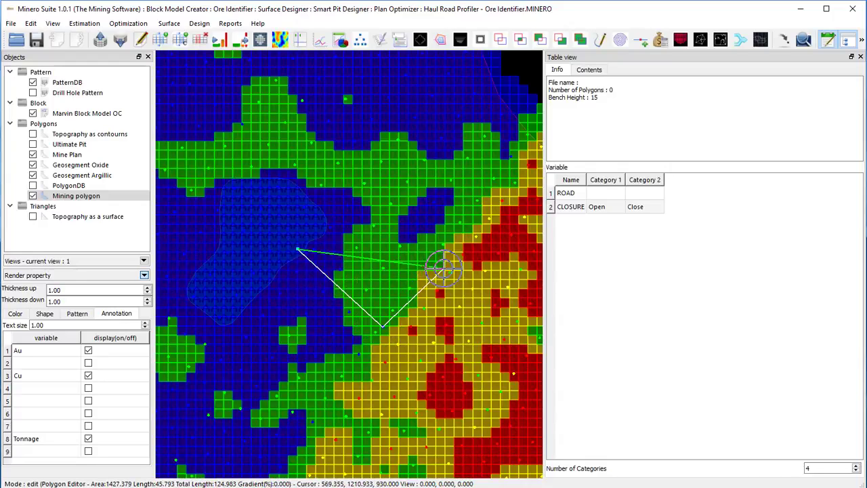
click(394, 240)
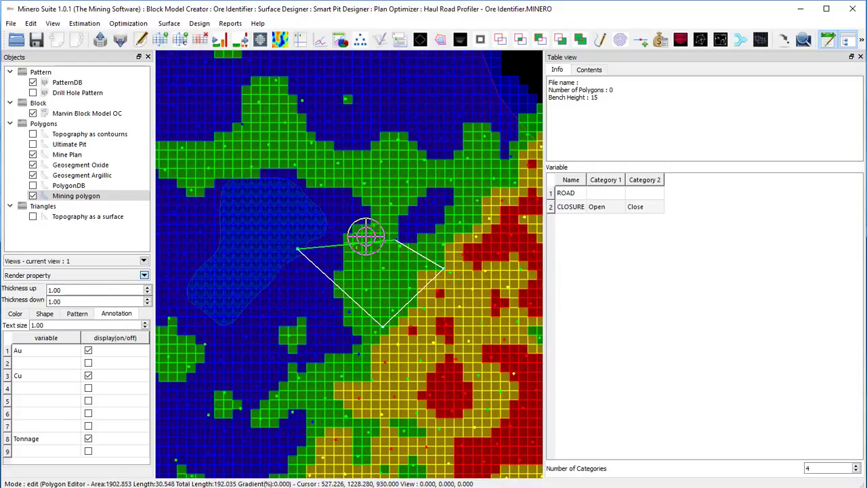
click(349, 251)
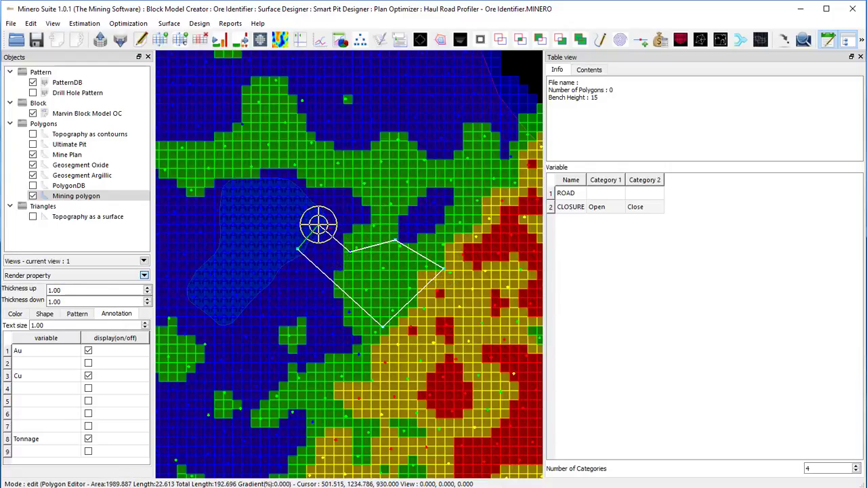
click(318, 225)
right_click(390, 294)
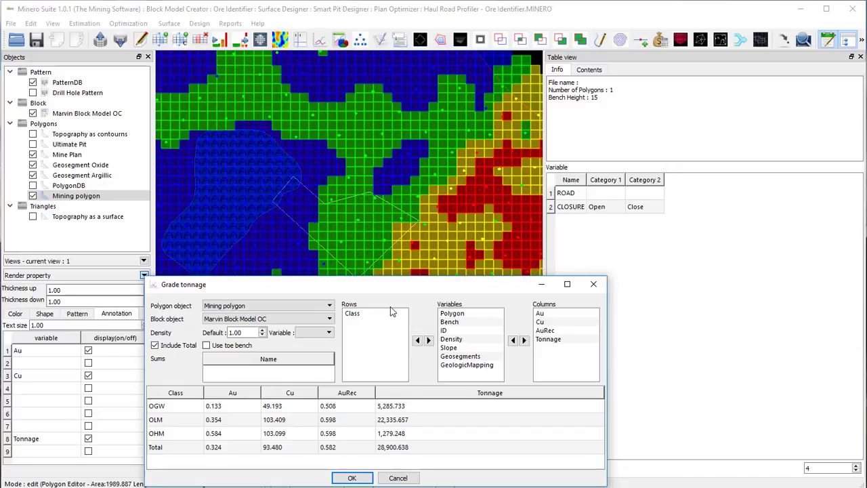